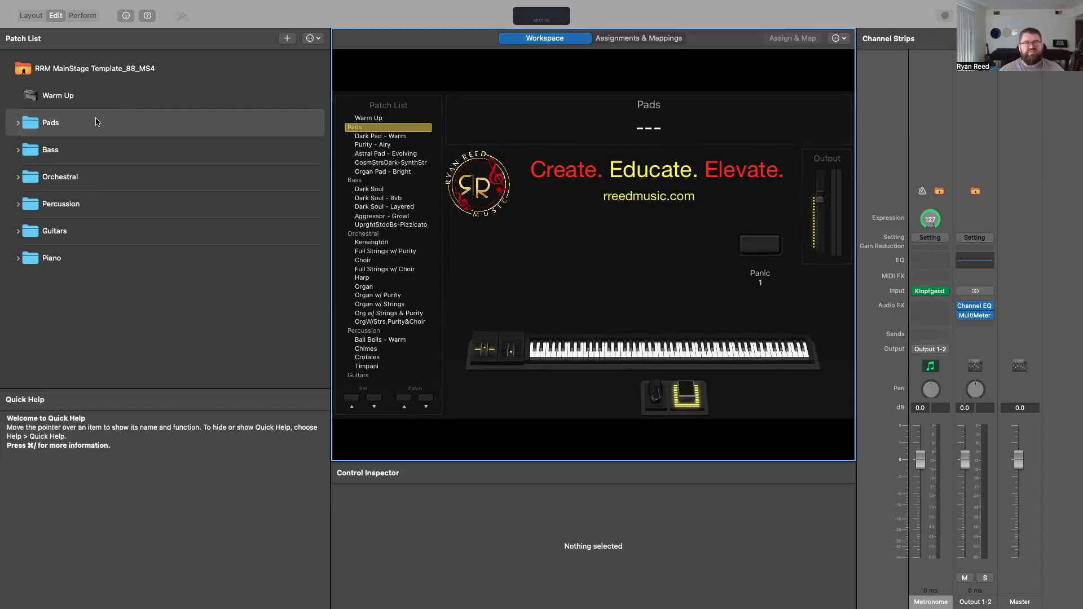
Step: Examine the patches inside the Pads, Bass, Orchestral, Percussion and Piano sets, including the Purity - Airy pad
{"action": "left_click", "coordinate": [23, 123]}
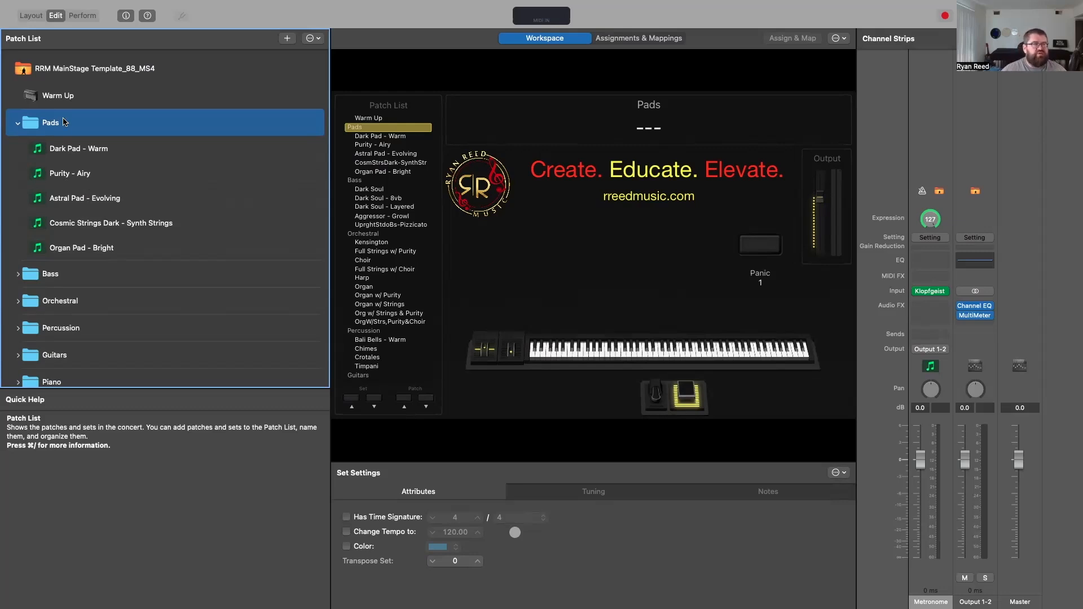
{"action": "left_click", "coordinate": [17, 123]}
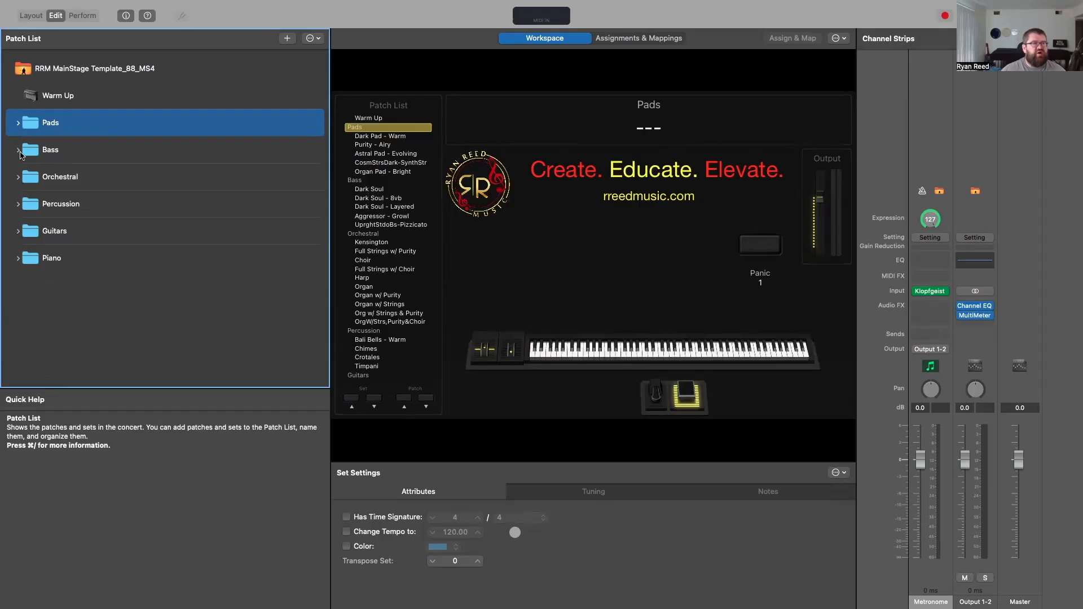
{"action": "left_click", "coordinate": [18, 151]}
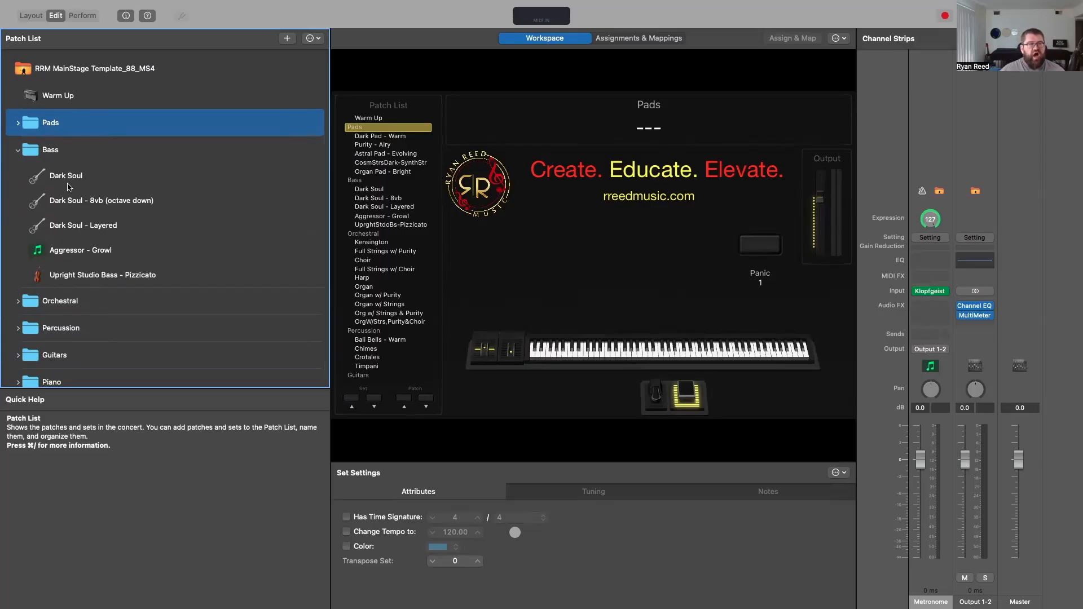
{"action": "left_click", "coordinate": [20, 151]}
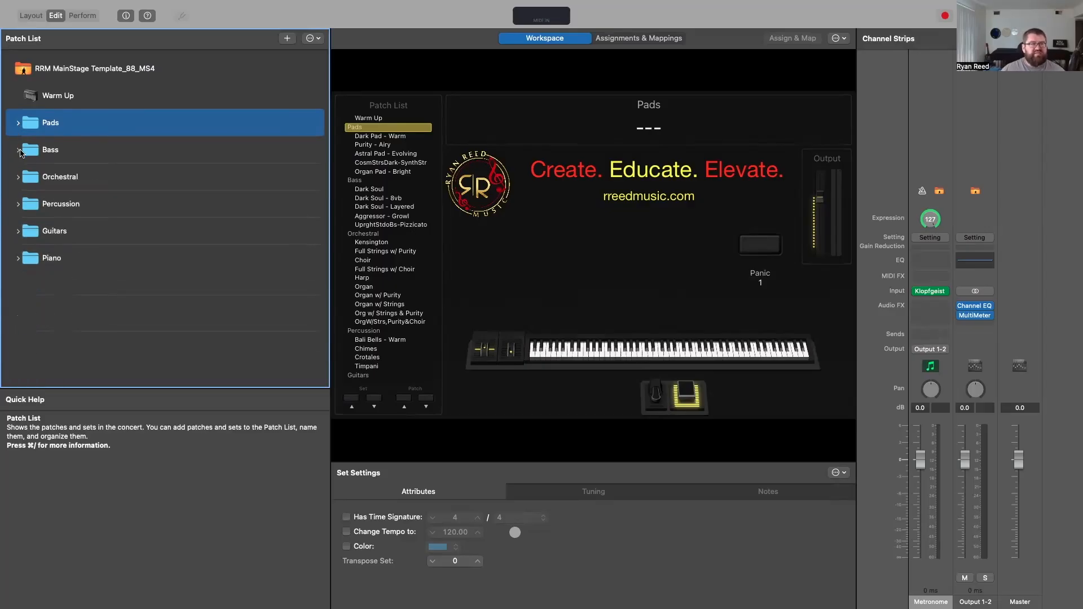
{"action": "left_click", "coordinate": [18, 177]}
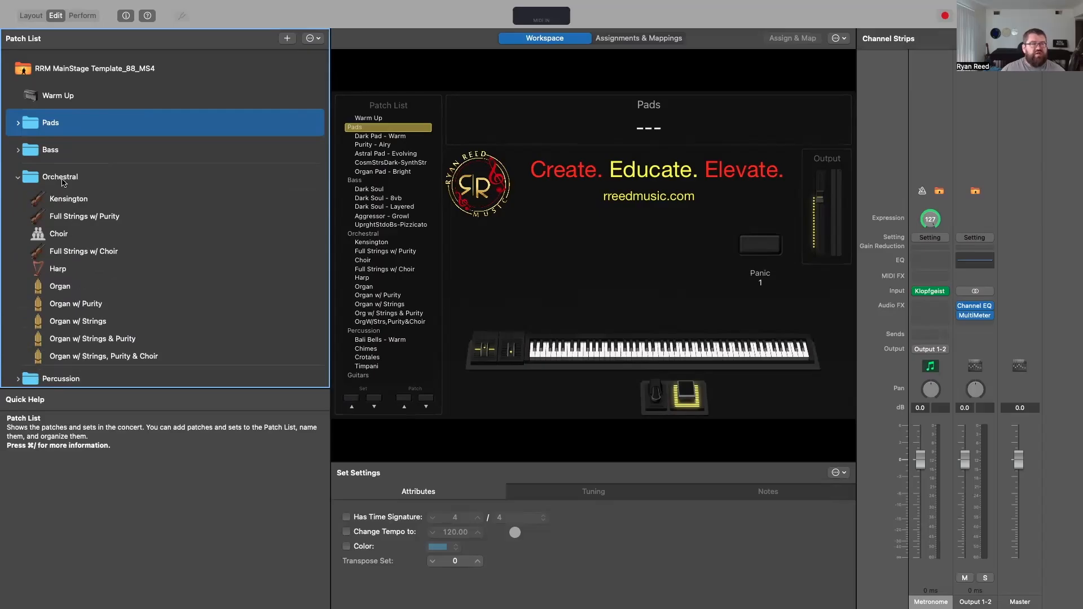
{"action": "scroll", "coordinate": [57, 163], "scroll_direction": "down", "scroll_amount": 3}
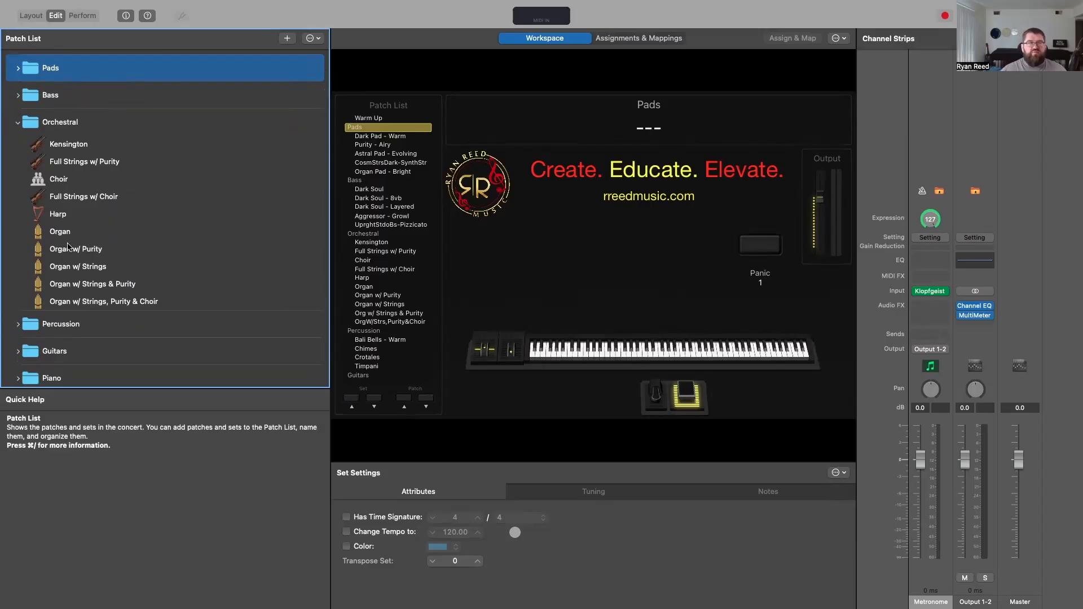
{"action": "left_click", "coordinate": [19, 122]}
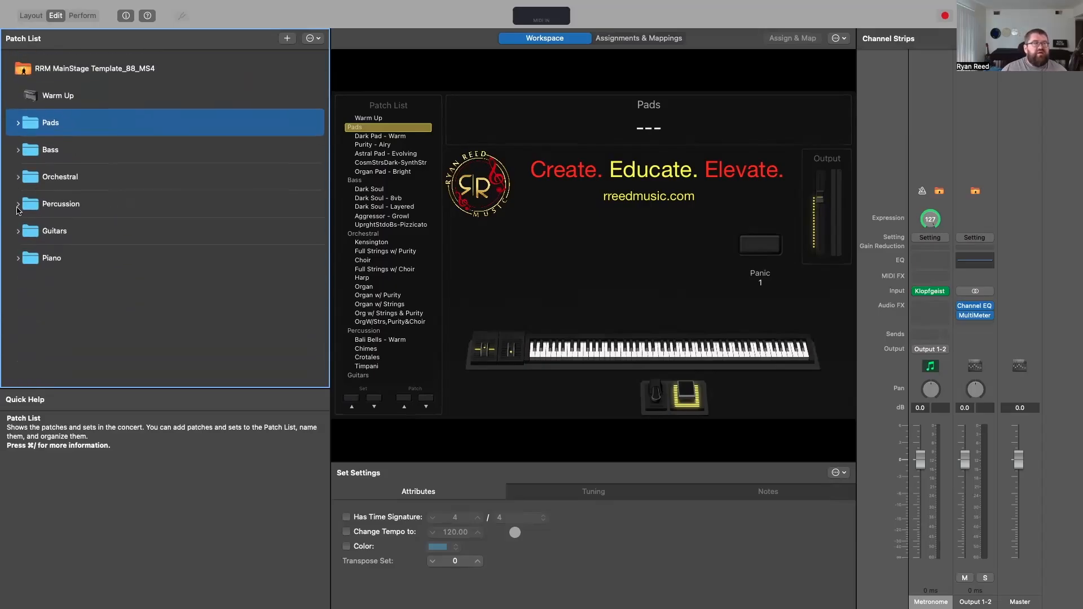
{"action": "left_click", "coordinate": [18, 205]}
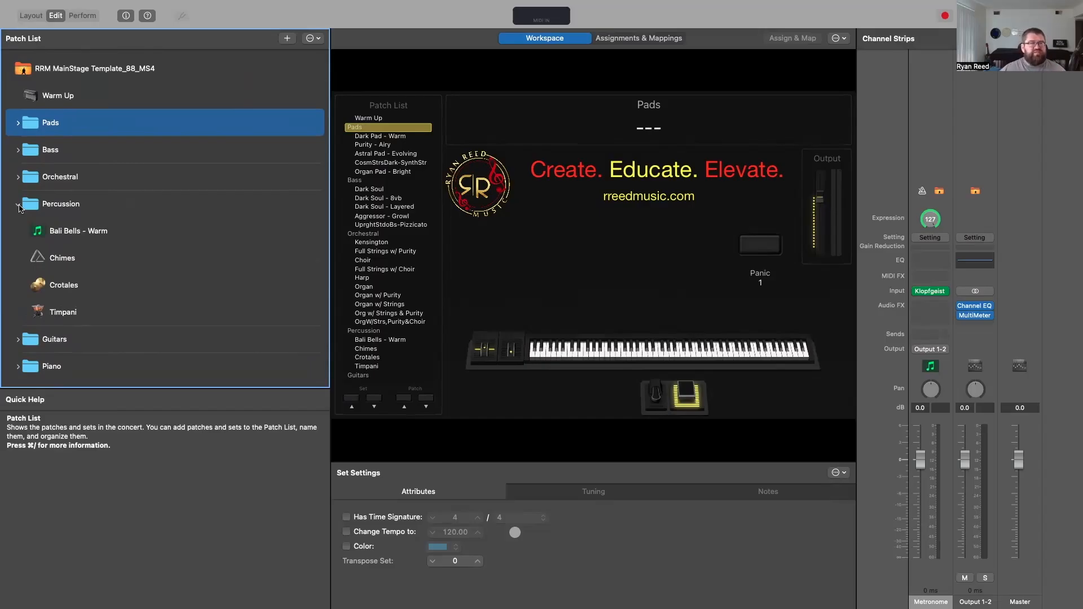
{"action": "left_click", "coordinate": [18, 207]}
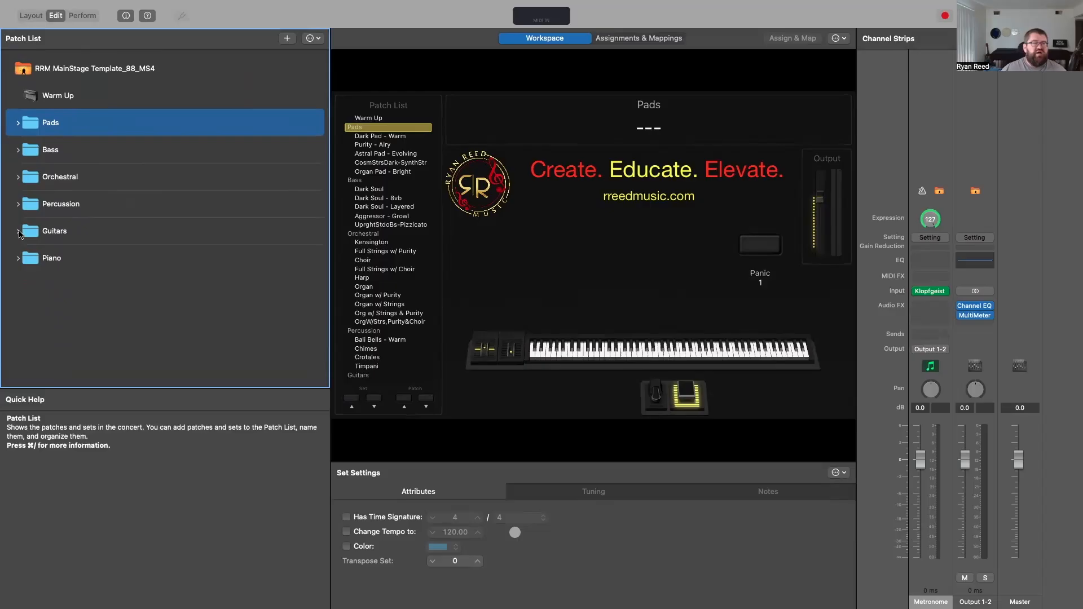
{"action": "left_click", "coordinate": [19, 259]}
{"action": "left_click", "coordinate": [20, 259]}
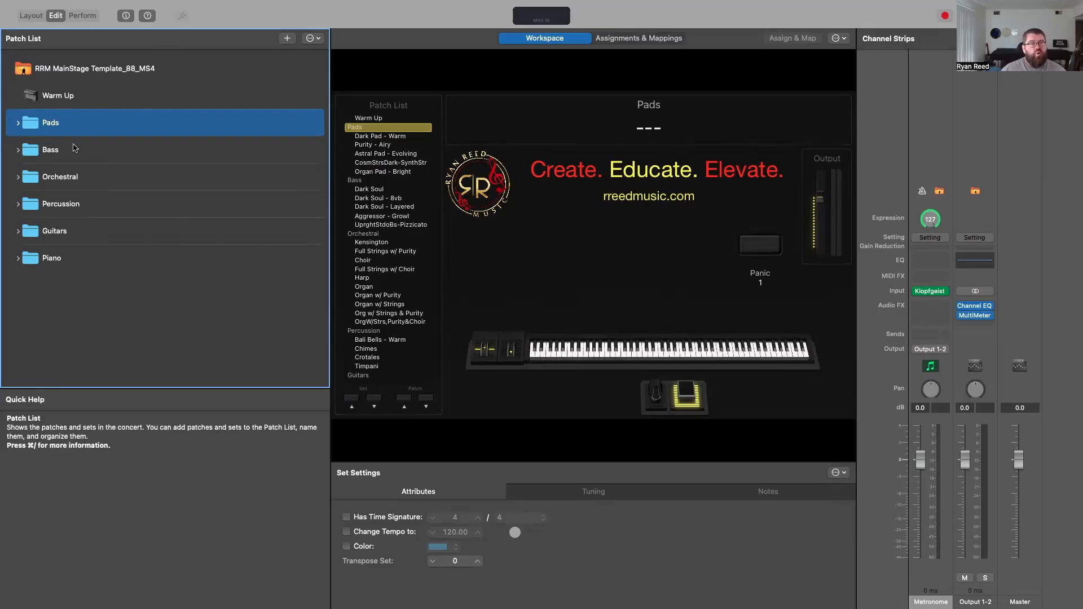
{"action": "left_click", "coordinate": [19, 123]}
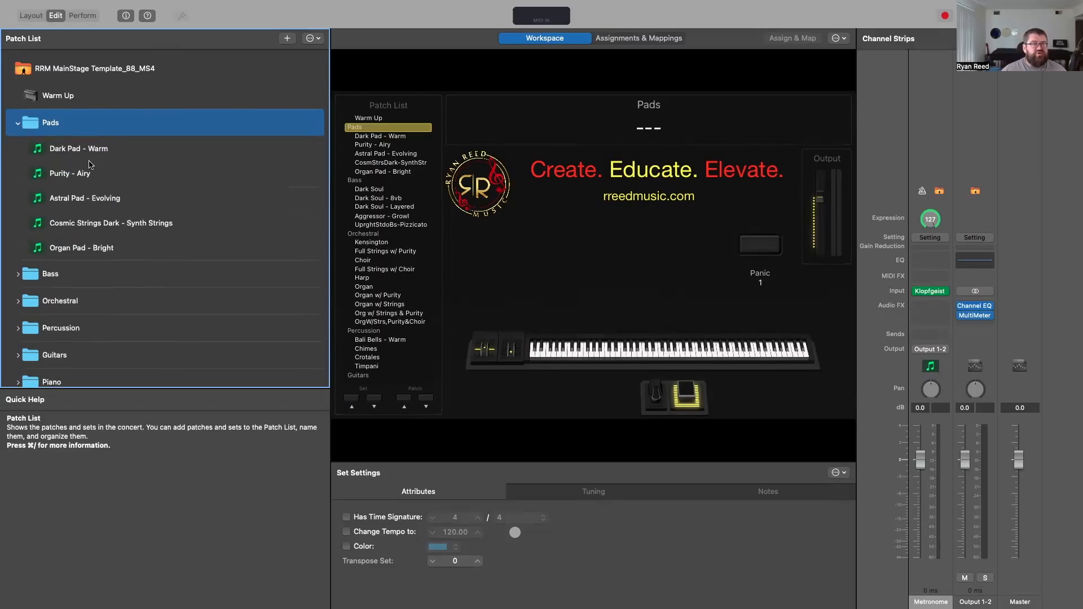
{"action": "left_click", "coordinate": [80, 174]}
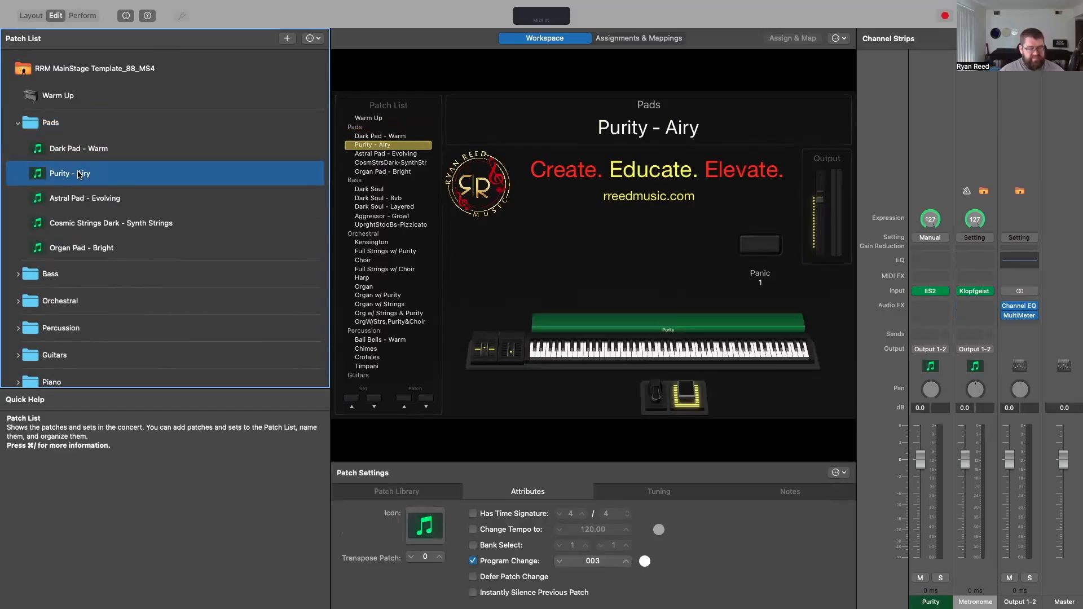
{"action": "left_click", "coordinate": [18, 123]}
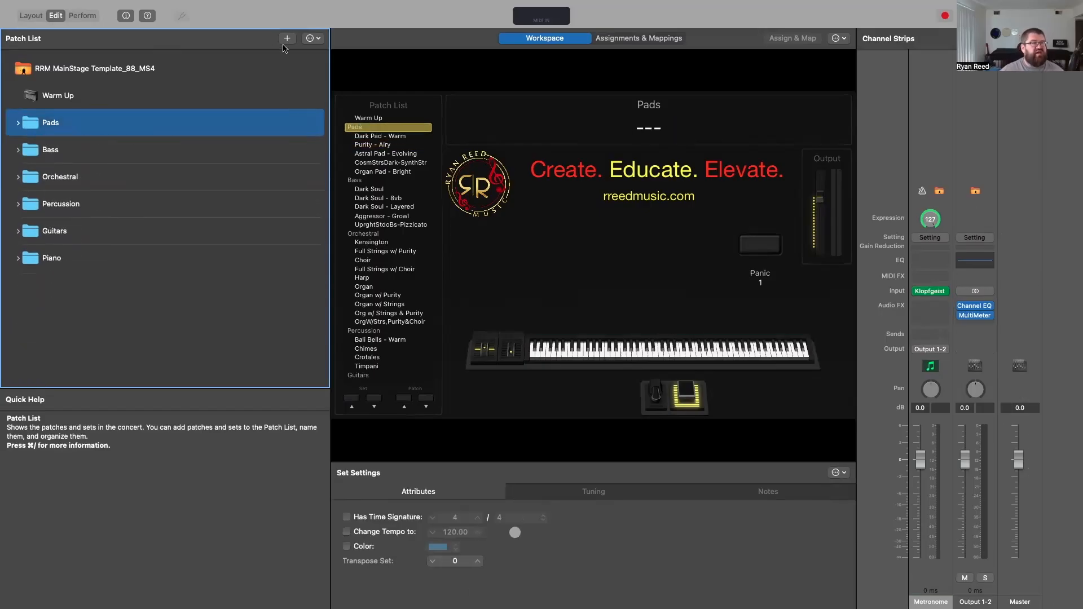
Step: Create a new set at the end of the patch list, after Piano, and name it Show File
{"action": "left_click", "coordinate": [314, 38]}
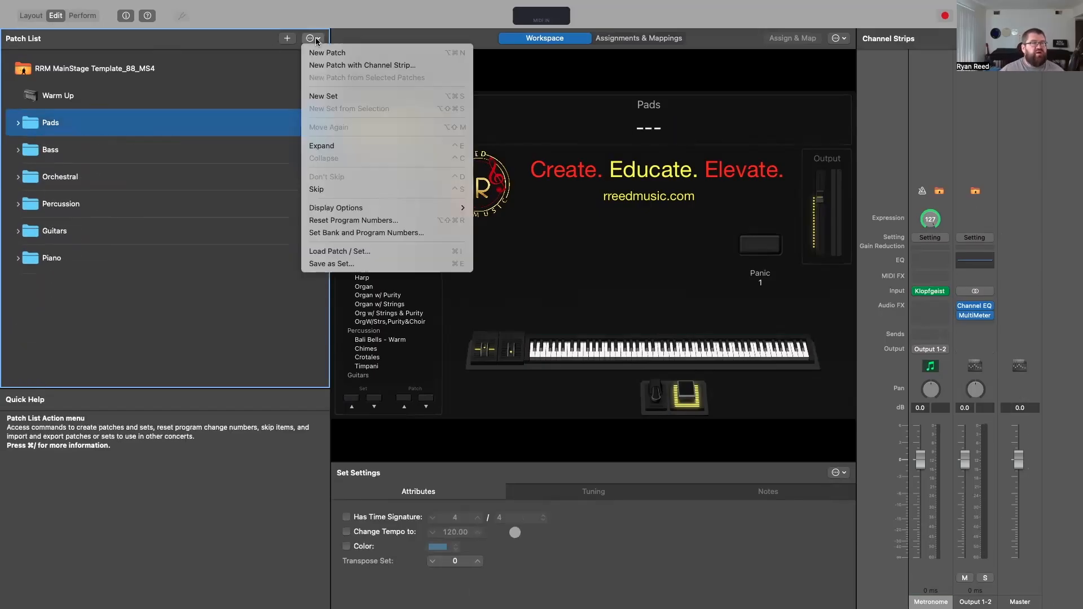
{"action": "left_click", "coordinate": [331, 97]}
{"action": "left_click_drag", "start_coordinate": [68, 160], "coordinate": [66, 312]}
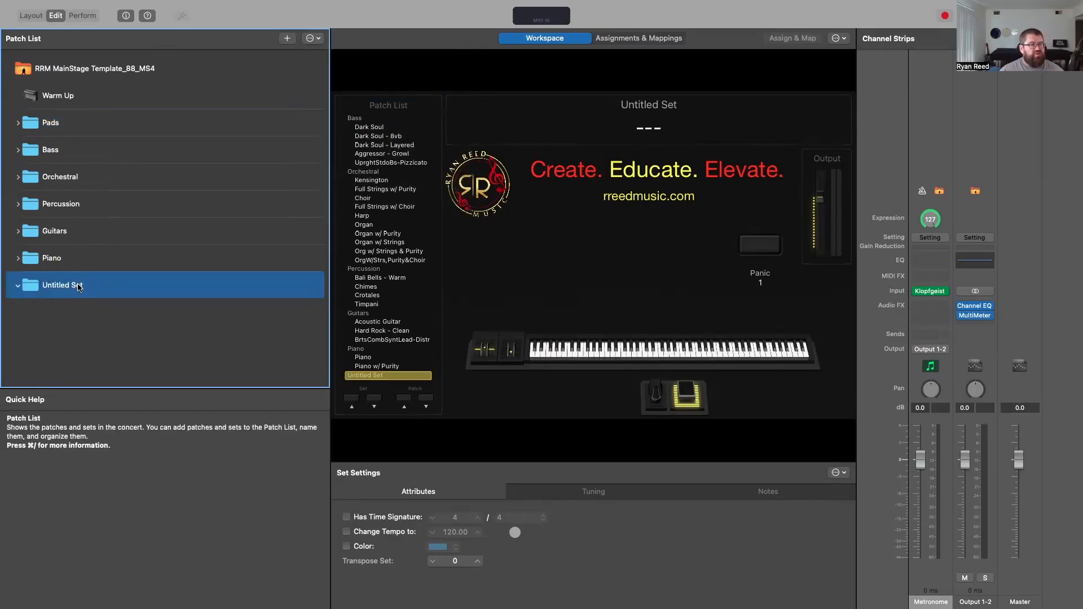
{"action": "right_click", "coordinate": [63, 287]}
{"action": "left_click", "coordinate": [66, 286]}
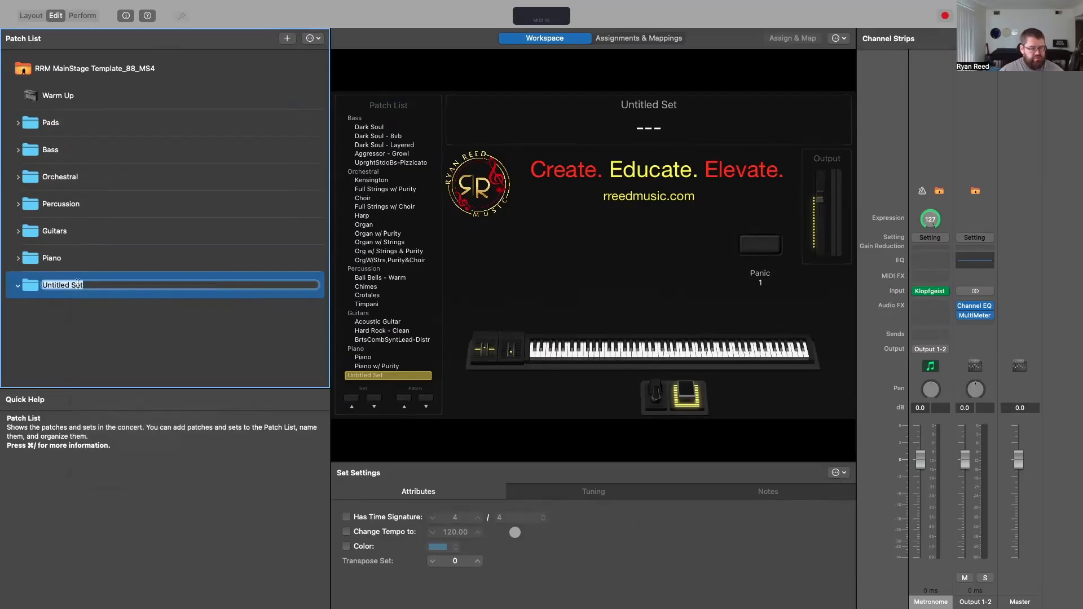
{"action": "type", "text": "Show File"}
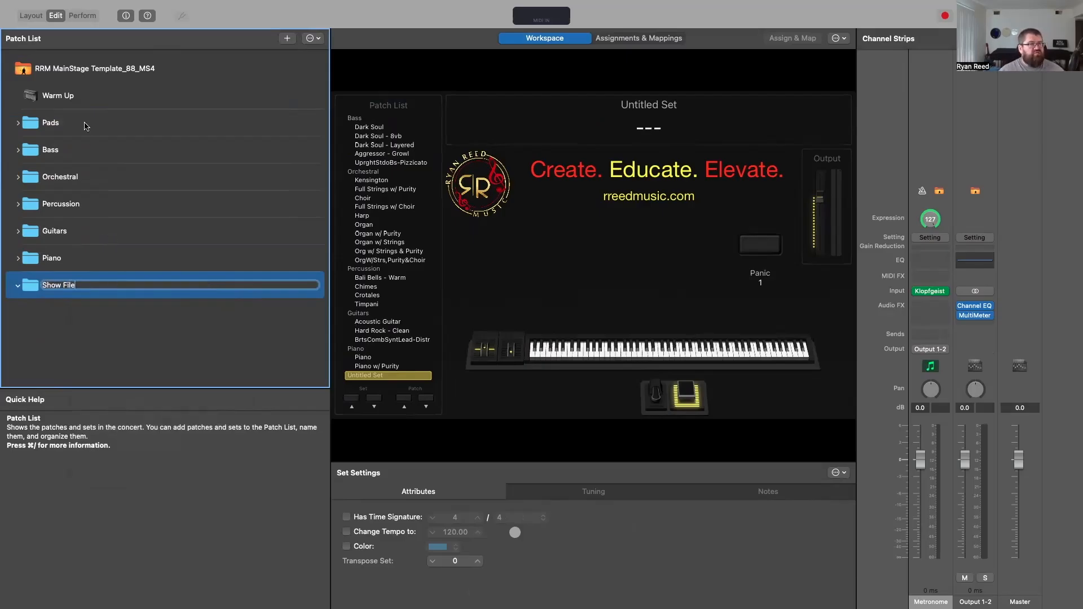
Step: Copy the Dark Pad - Warm patch from the Pads set into the Show File set
{"action": "left_click", "coordinate": [30, 126]}
{"action": "left_click", "coordinate": [18, 124]}
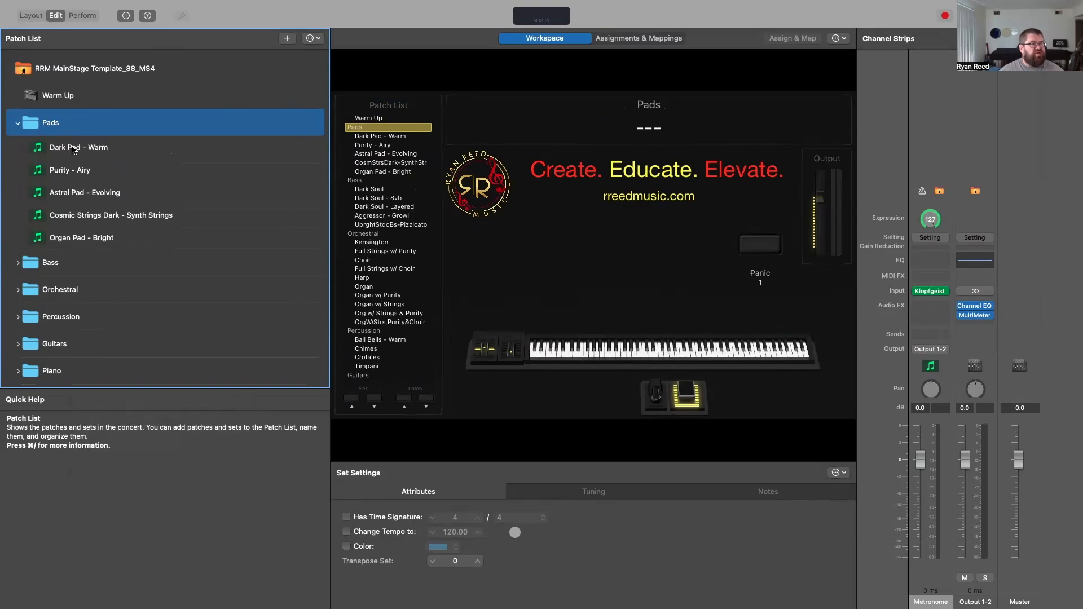
{"action": "left_click", "coordinate": [72, 149]}
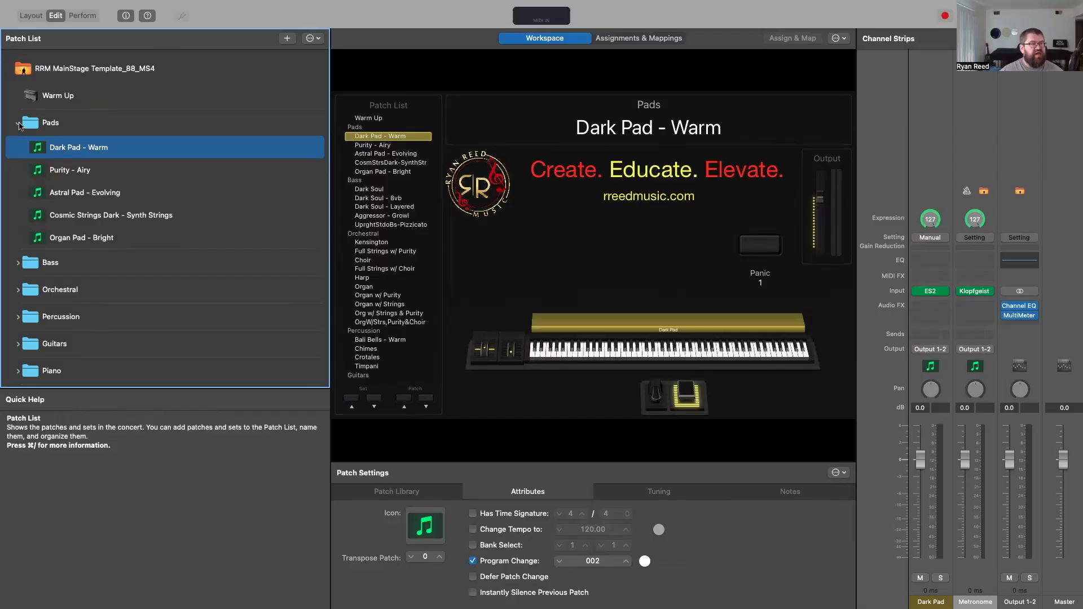
{"action": "left_click", "coordinate": [19, 125]}
{"action": "left_click", "coordinate": [58, 288]}
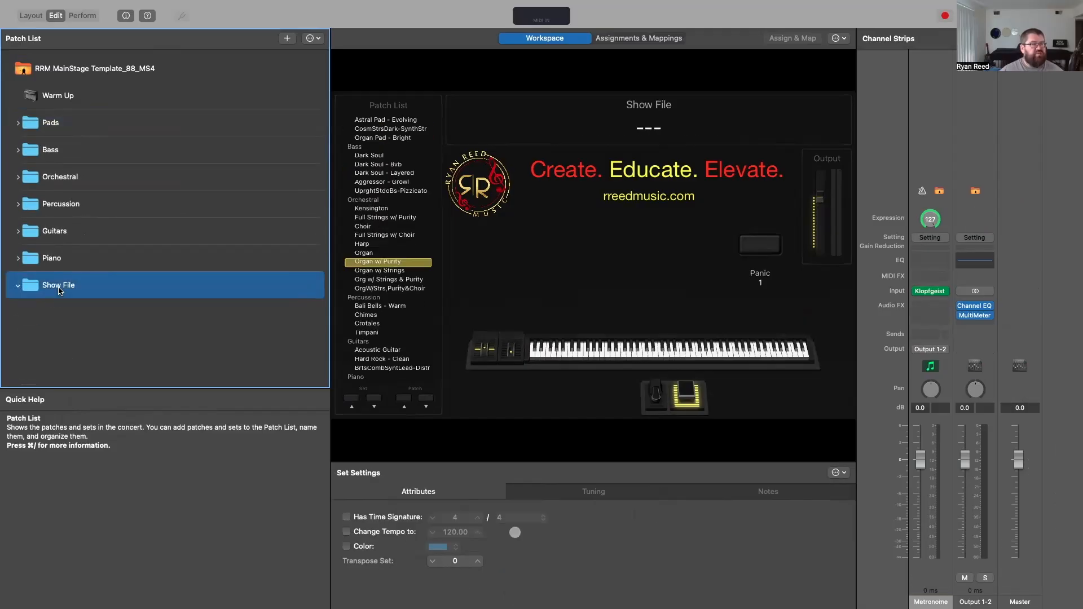
{"action": "key", "text": "super+v"}
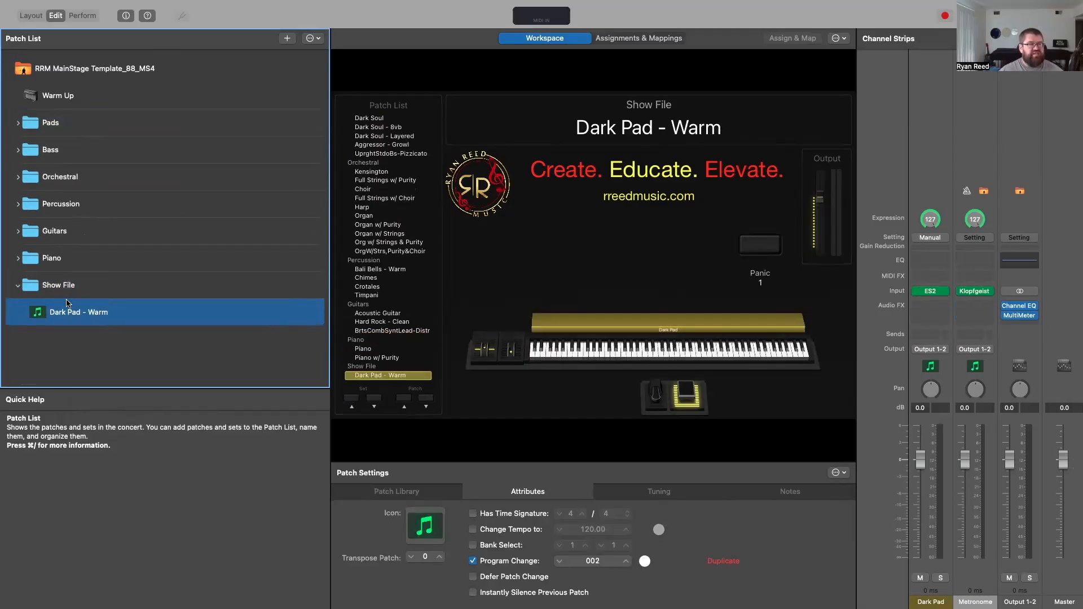
Step: Copy the Choir patch from the Orchestral set into the Show File set, placing it after Dark Pad - Warm
{"action": "left_click", "coordinate": [18, 177]}
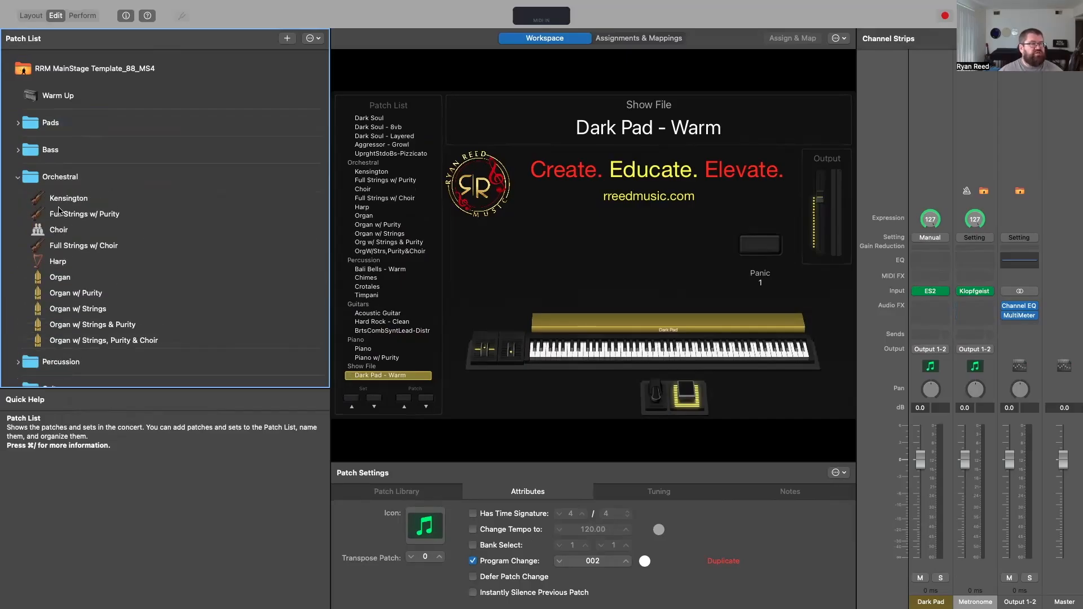
{"action": "left_click", "coordinate": [59, 230]}
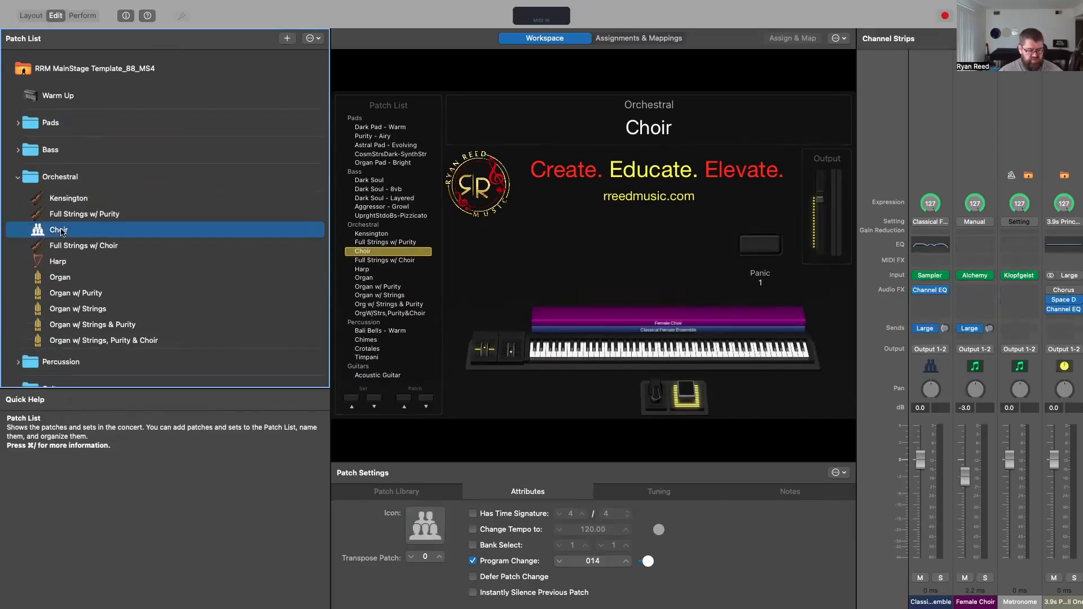
{"action": "left_click", "coordinate": [19, 178]}
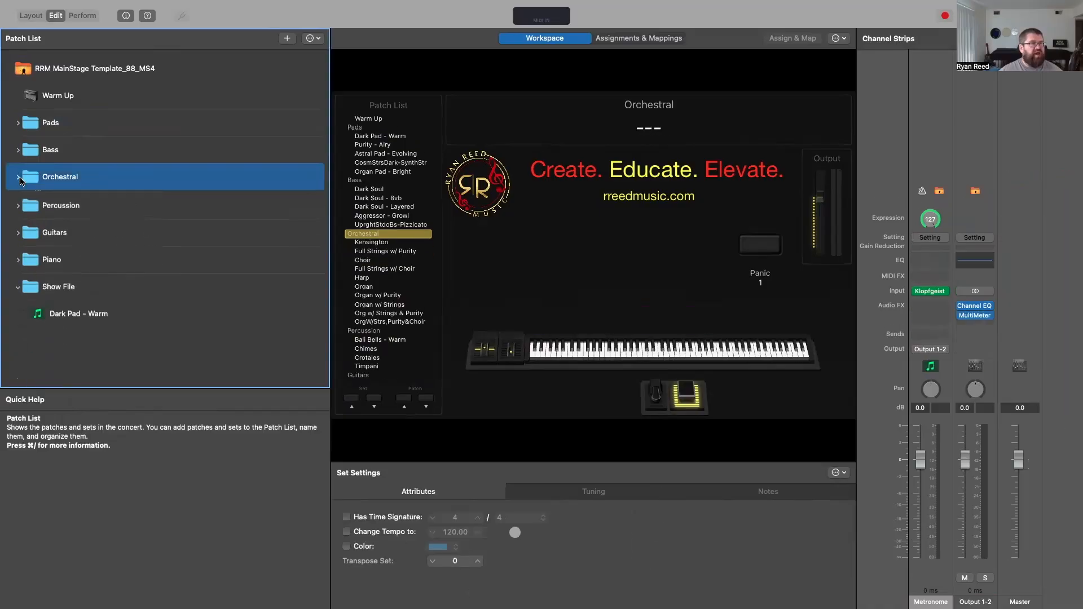
{"action": "left_click", "coordinate": [59, 313]}
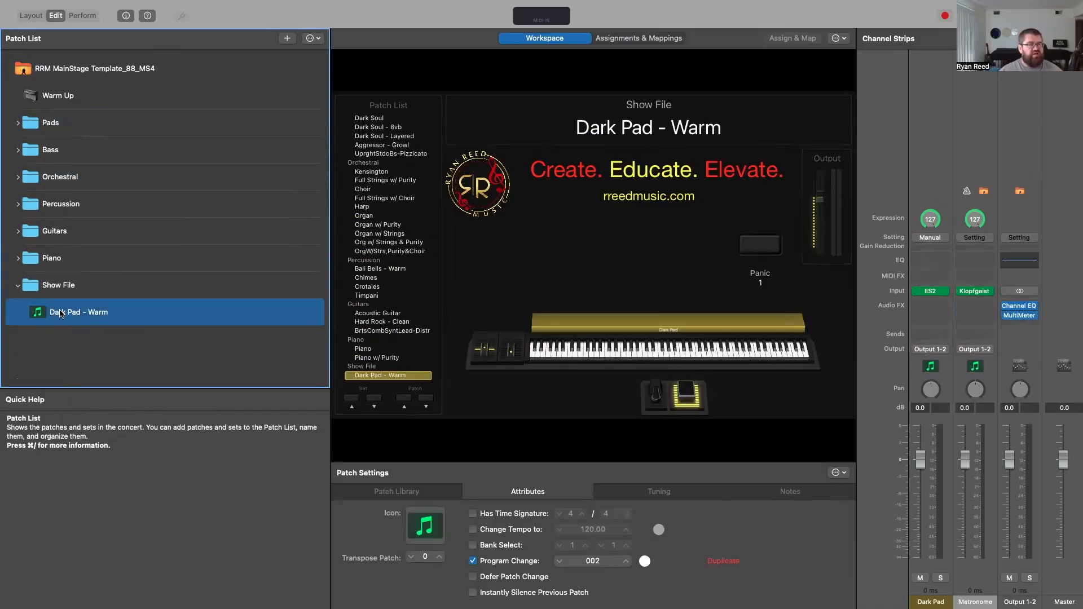
{"action": "key", "text": "super+v"}
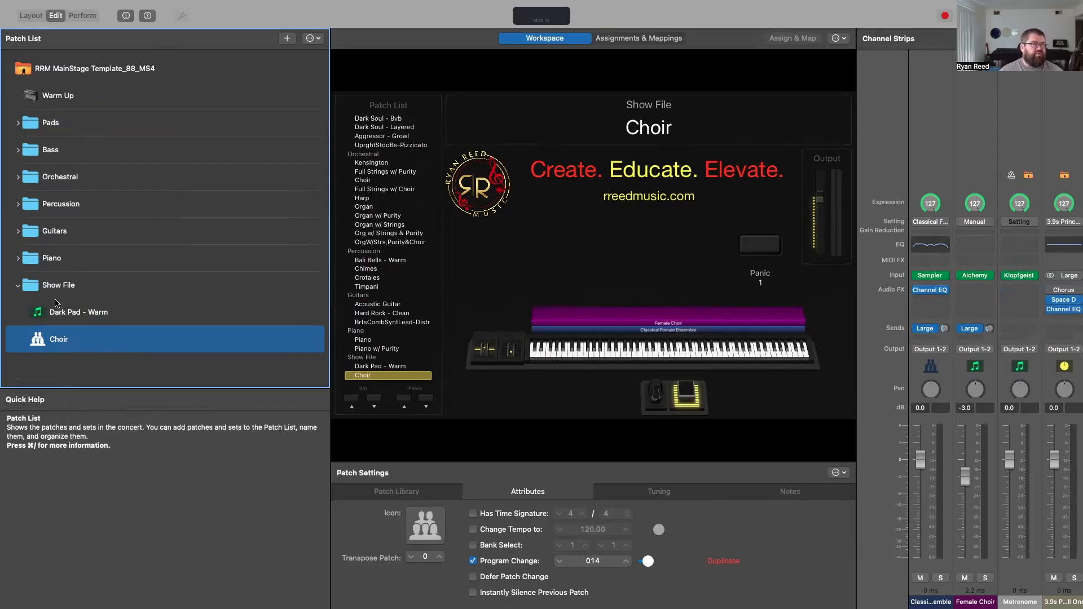
Step: Copy the Piano w/ Purity patch from the Piano set into the Show File set, placing it after Choir
{"action": "left_click", "coordinate": [19, 257]}
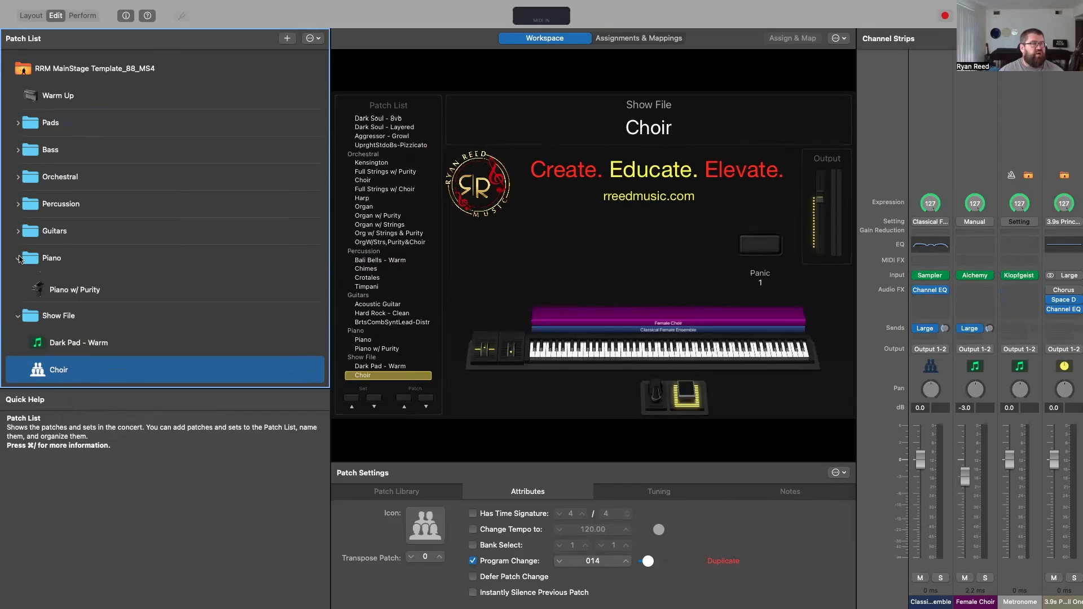
{"action": "left_click", "coordinate": [69, 311]}
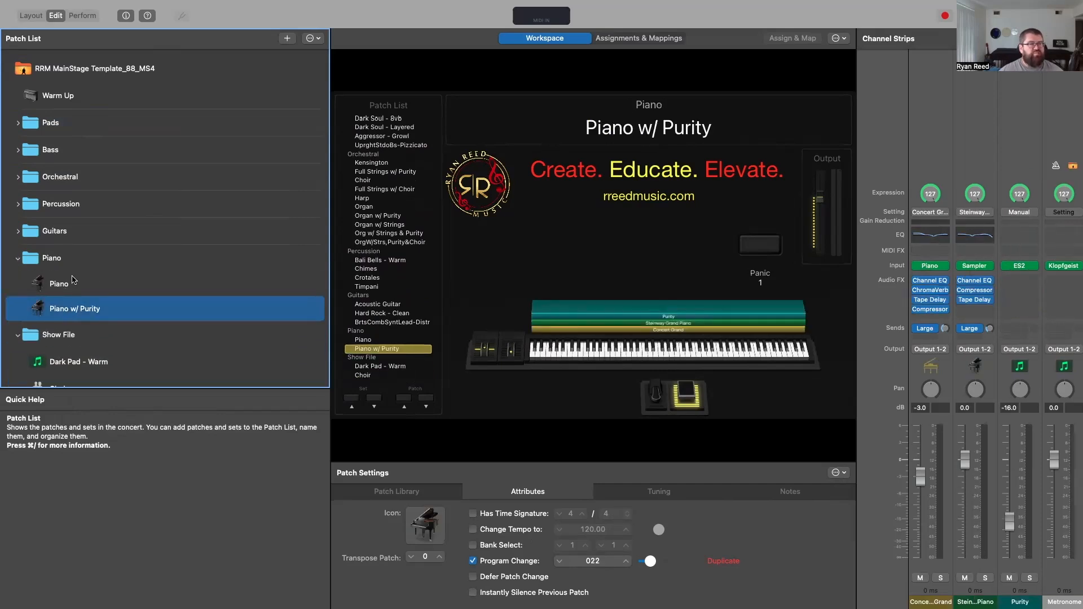
{"action": "scroll", "coordinate": [77, 316], "scroll_direction": "down", "scroll_amount": 2}
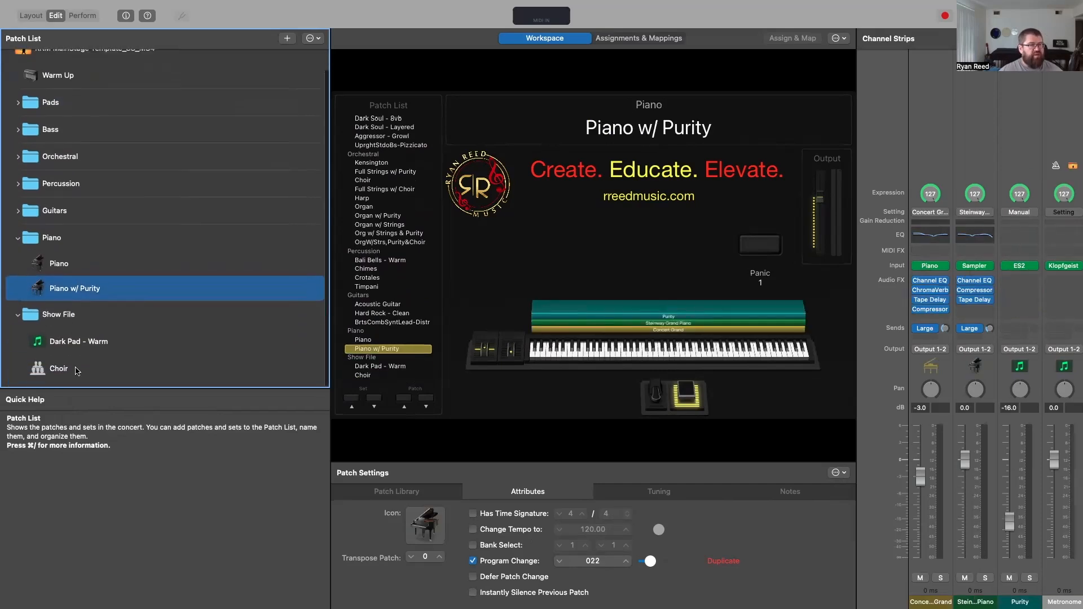
{"action": "left_click", "coordinate": [77, 372]}
{"action": "key", "text": "super+v"}
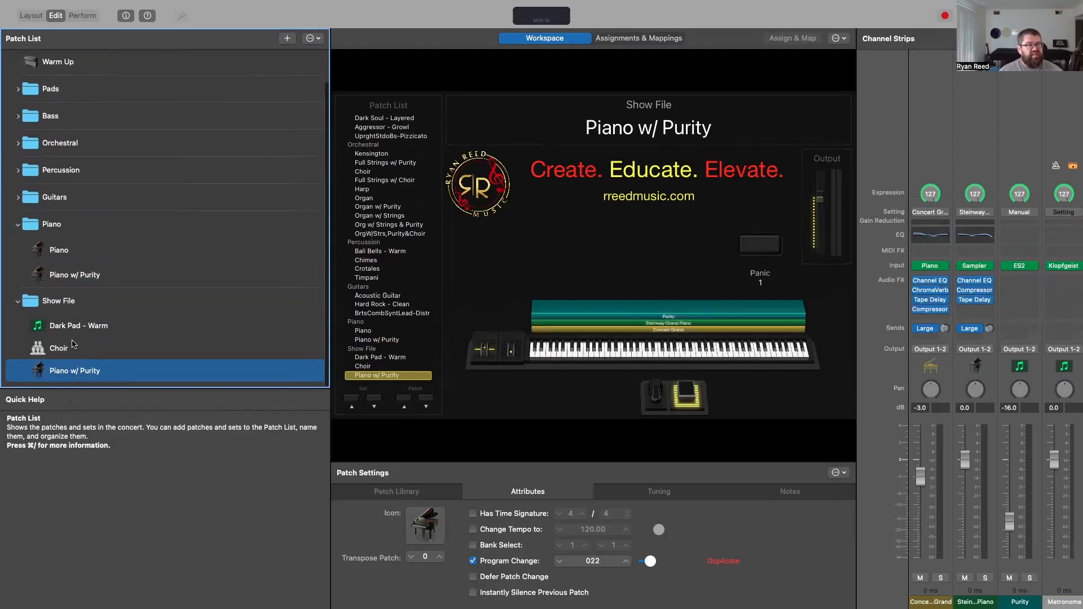
Step: Rename the Dark Pad - Warm patch in the Show File set as "m. 1 -m.27"
{"action": "right_click", "coordinate": [72, 329]}
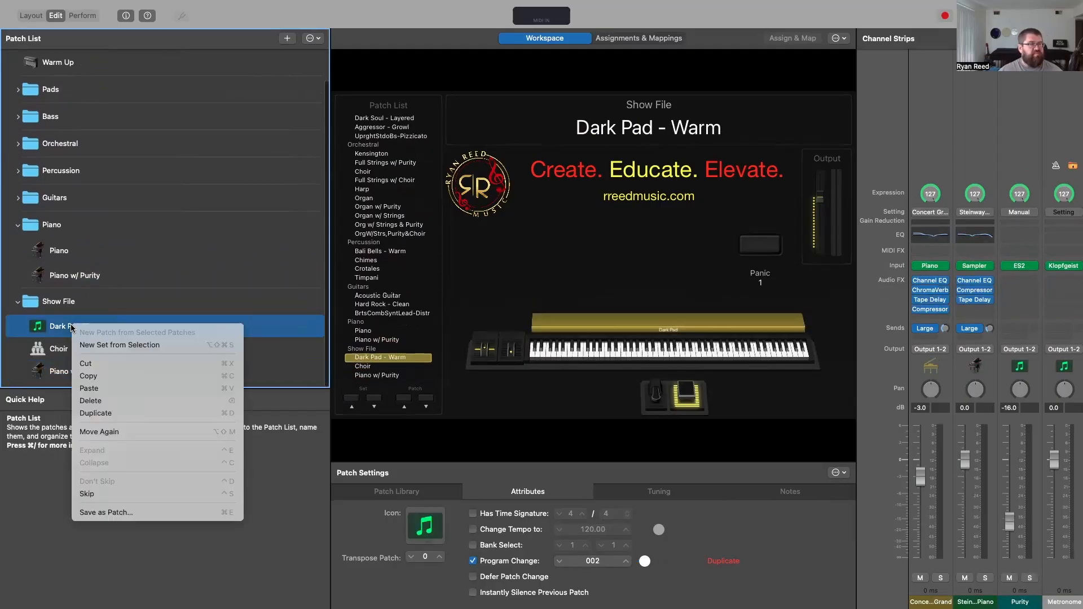
{"action": "left_click", "coordinate": [66, 327]}
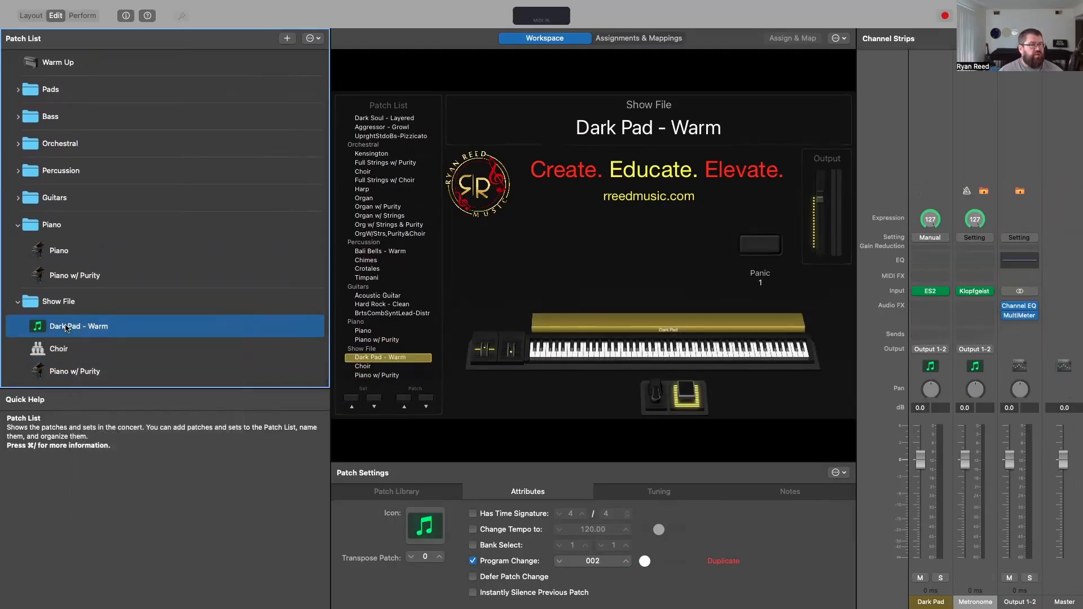
{"action": "left_click", "coordinate": [71, 326]}
{"action": "left_click_drag", "start_coordinate": [109, 326], "coordinate": [48, 326]}
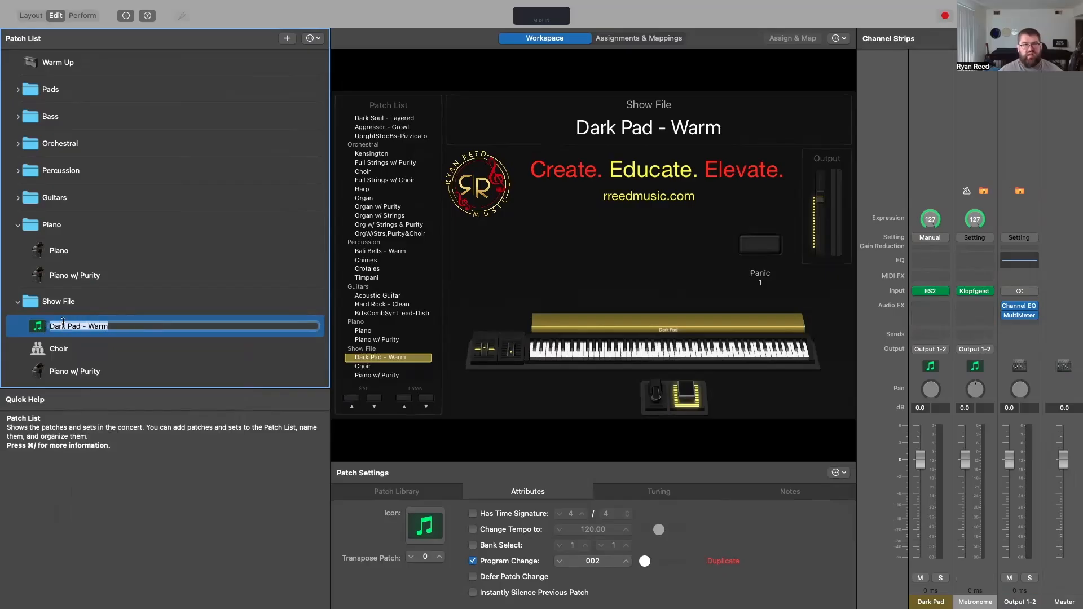
{"action": "type", "text": "m"}
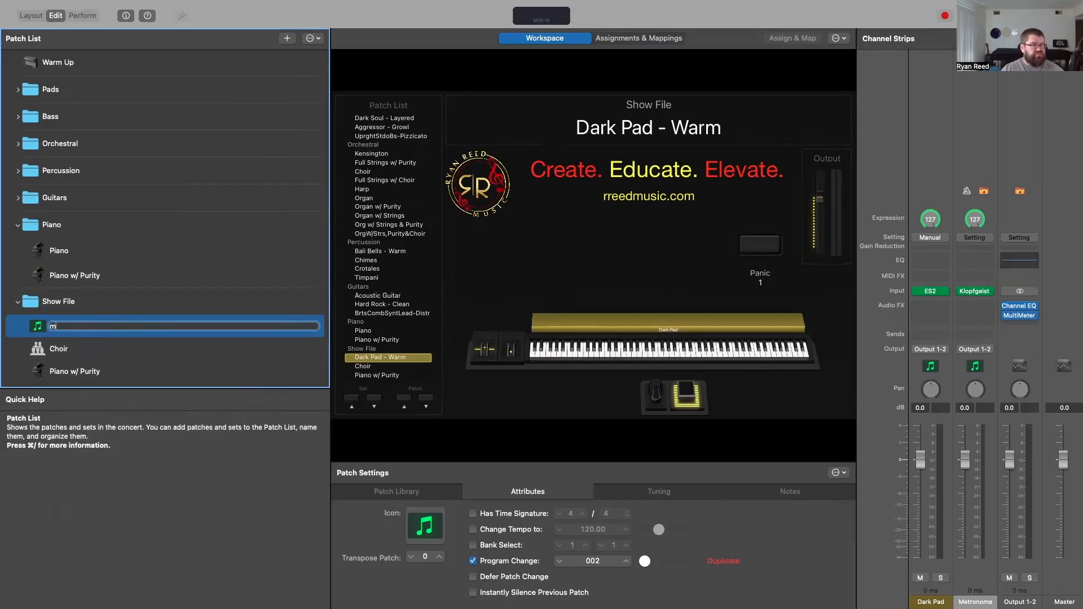
{"action": "type", "text": ". 1 -m."}
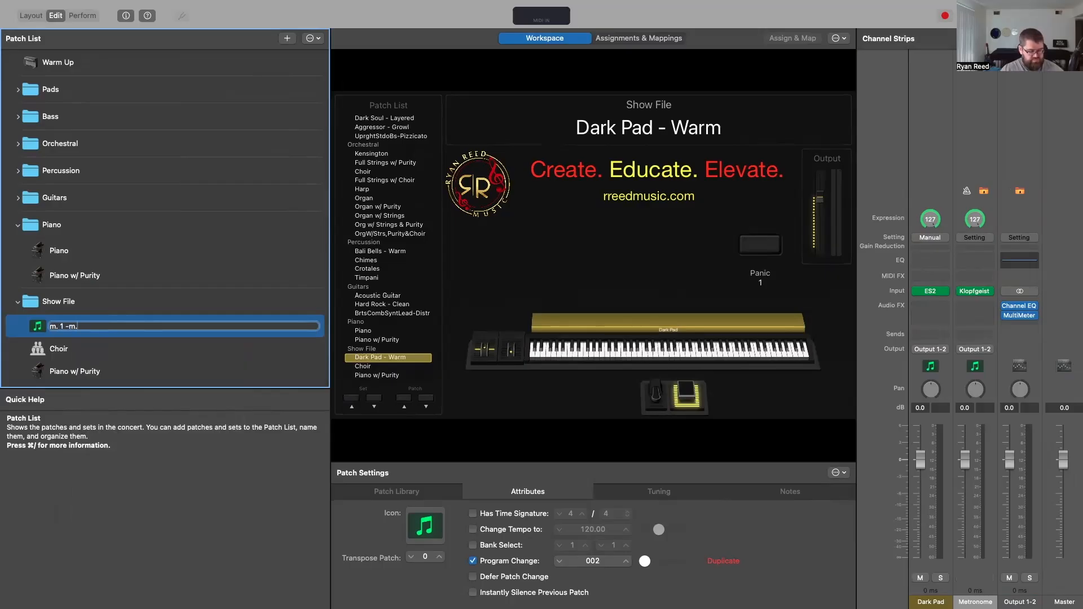
{"action": "type", "text": "27"}
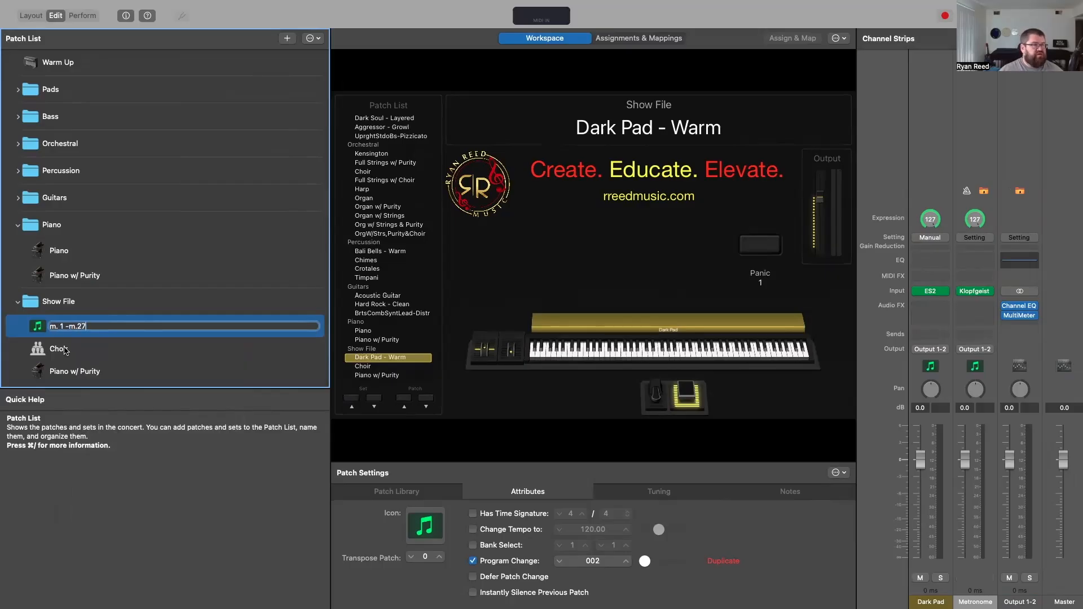
Step: Rename the Choir patch in the Show File set as "m.28 - m.57"
{"action": "right_click", "coordinate": [67, 348]}
{"action": "double_click", "coordinate": [67, 350]}
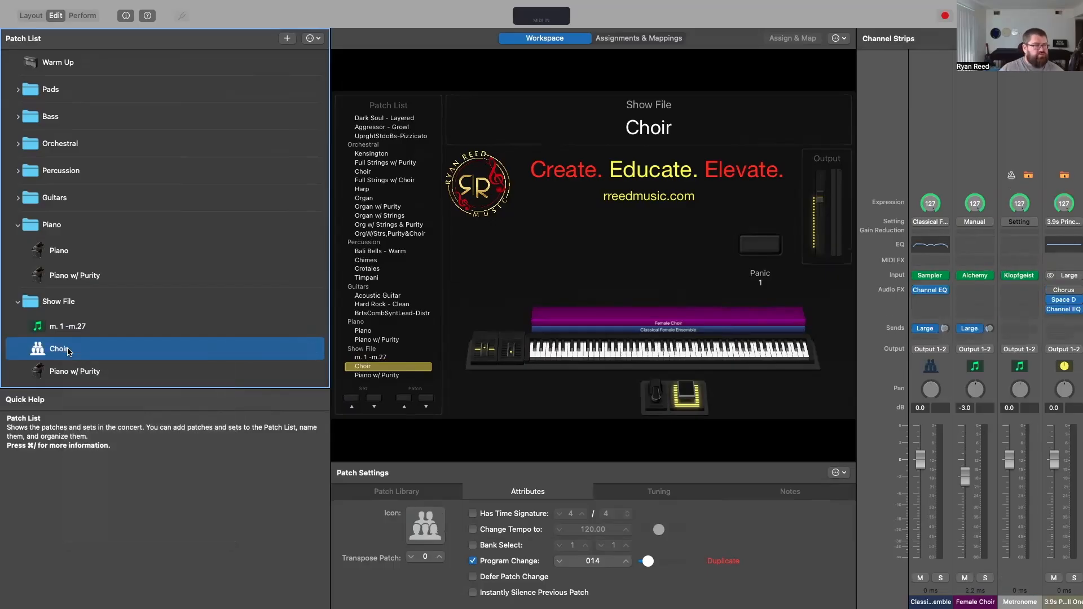
{"action": "double_click", "coordinate": [66, 350]}
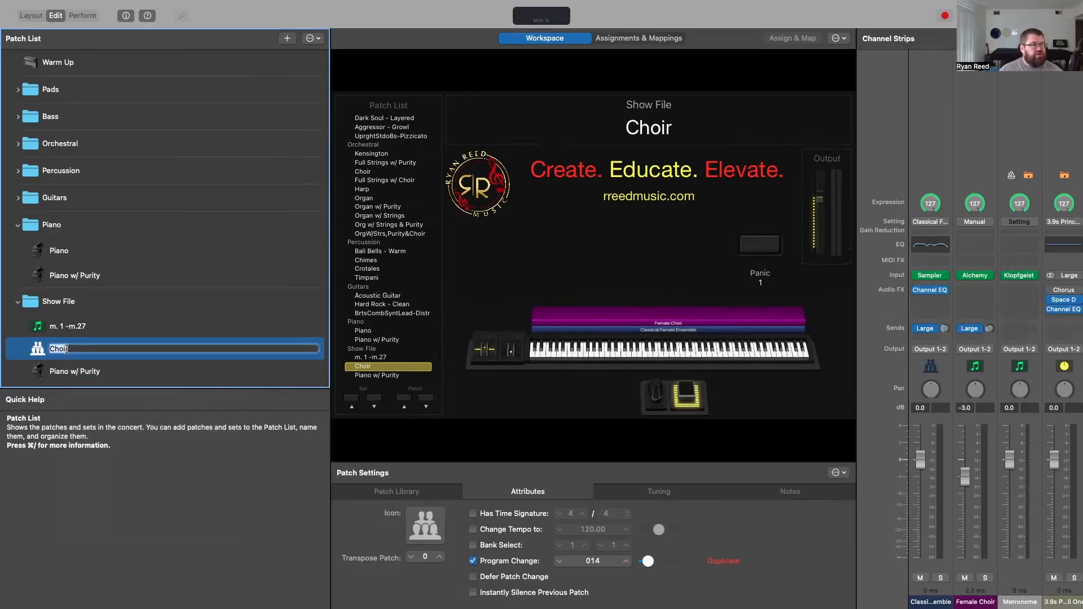
{"action": "type", "text": "m.28"}
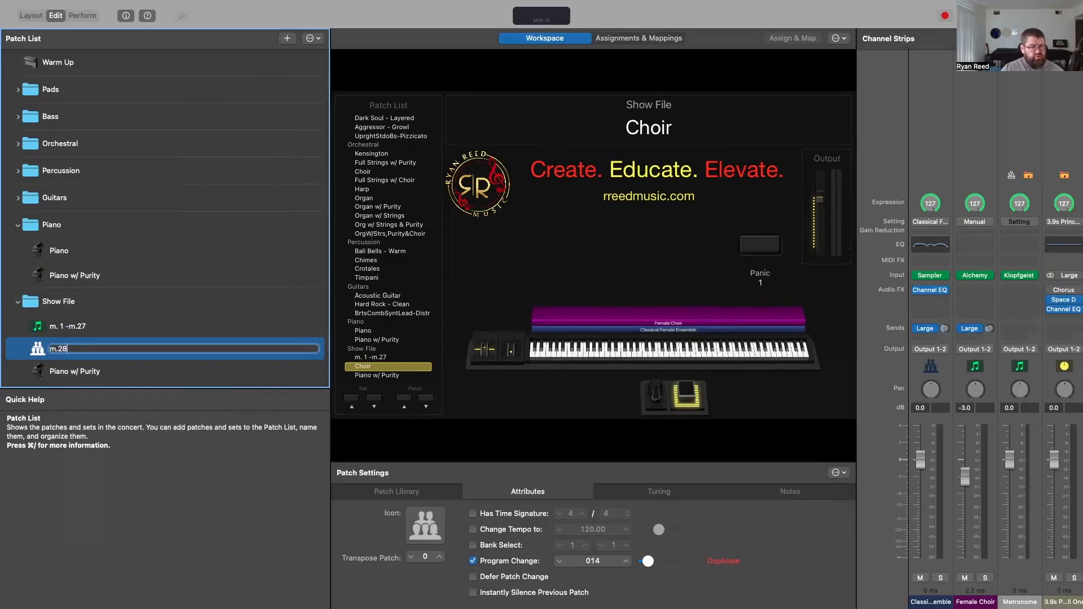
{"action": "type", "text": " - m."}
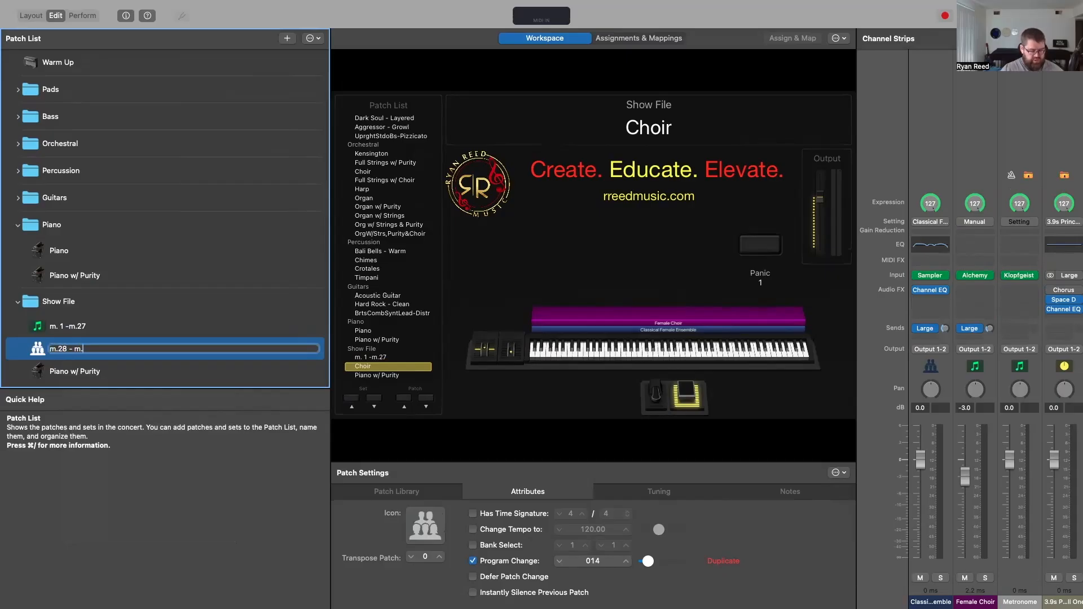
{"action": "type", "text": "57"}
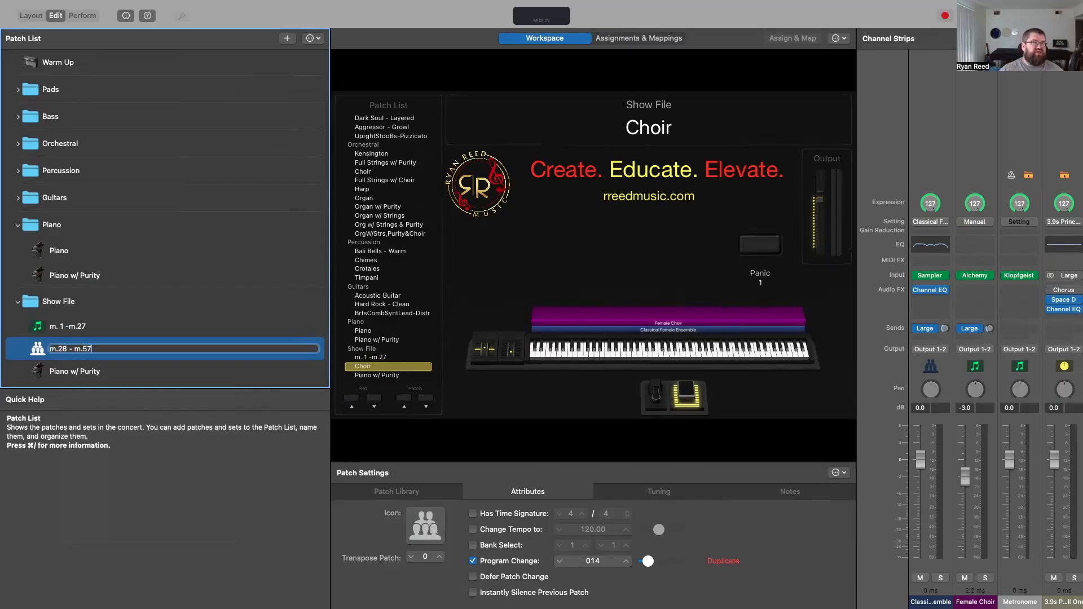
{"action": "key", "text": "Return"}
Step: Rename the Piano w/ Purity patch in the Show File set as "m.58 - End of Part 1"
{"action": "left_click", "coordinate": [69, 376]}
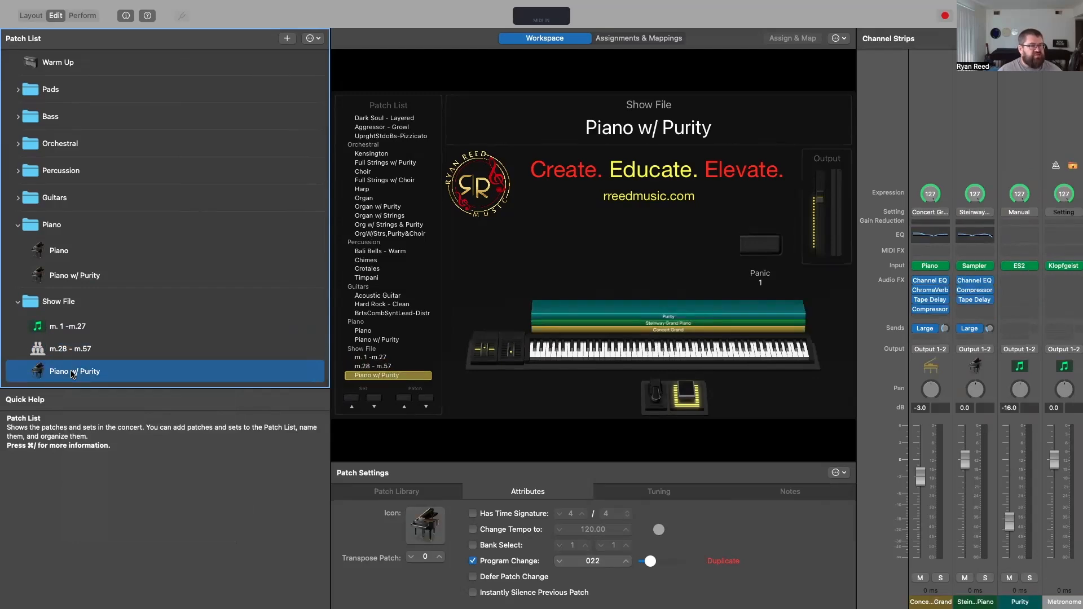
{"action": "left_click", "coordinate": [71, 372]}
{"action": "type", "text": "m."}
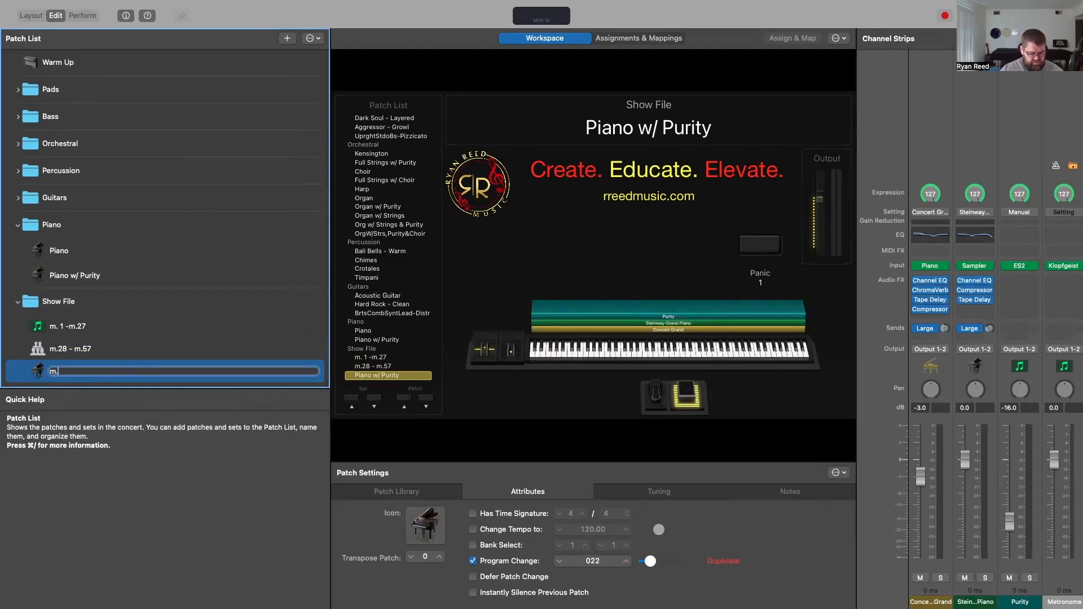
{"action": "type", "text": "58 - En"}
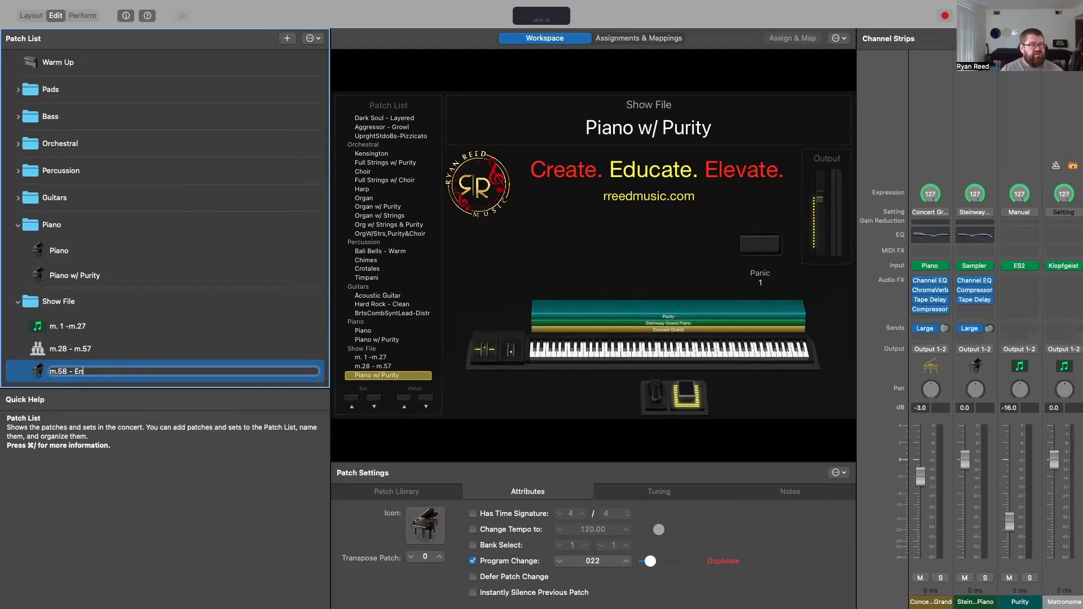
{"action": "type", "text": "d of Part"}
{"action": "key", "text": "BackSpace"}
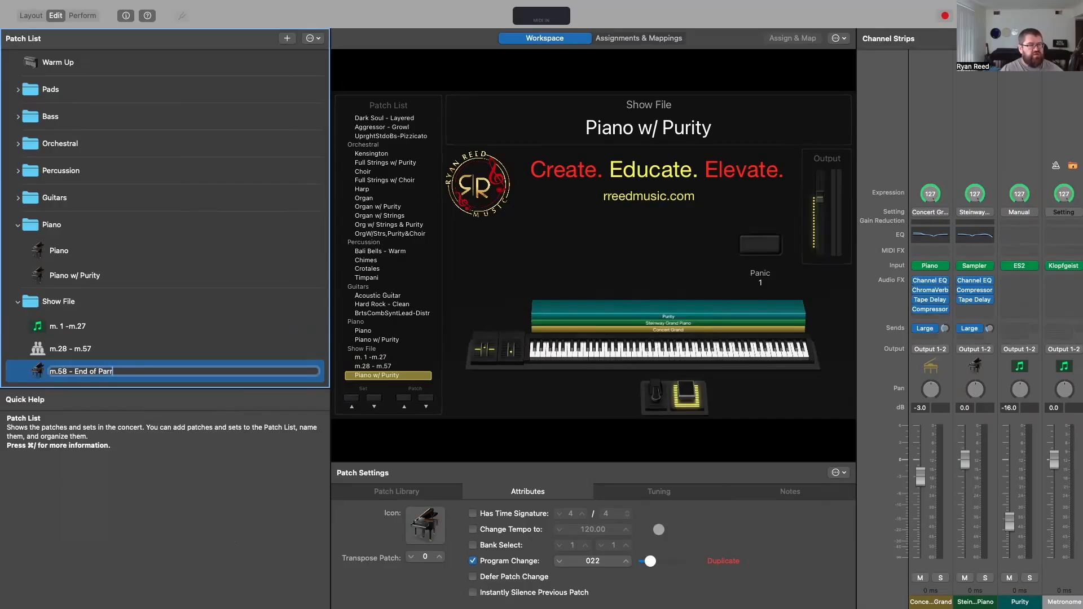
{"action": "type", "text": "t 1"}
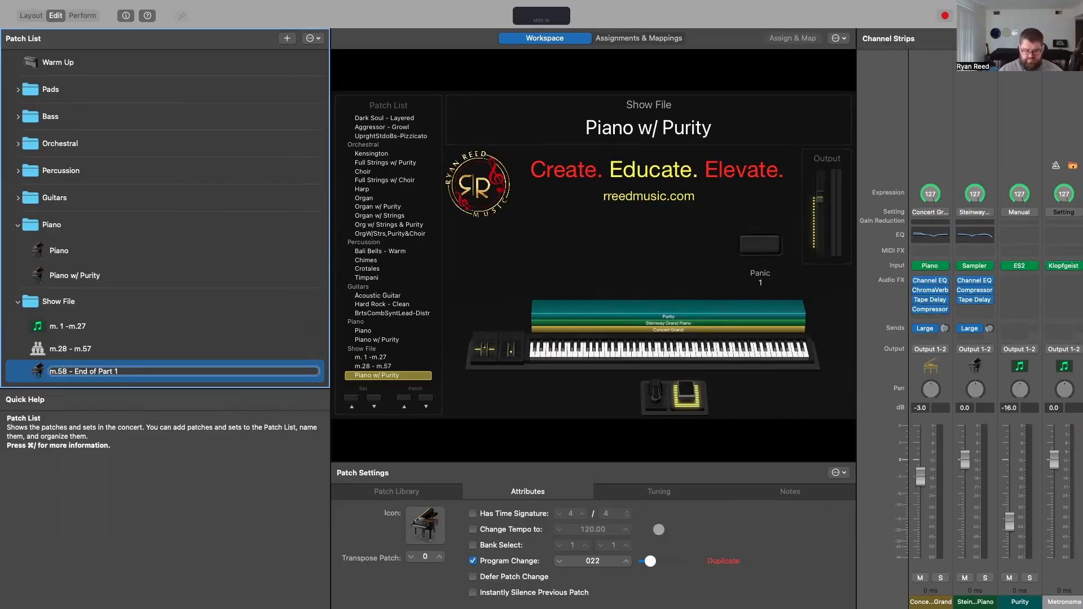
{"action": "key", "text": "Return"}
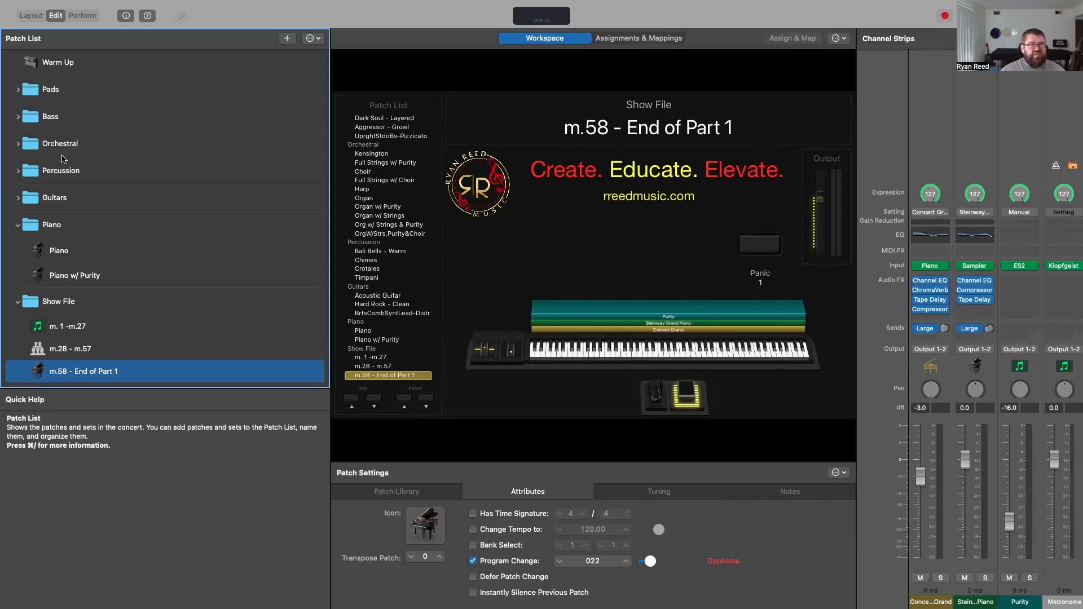
Step: Collapse the Piano and Show File sets in the patch list
{"action": "left_click", "coordinate": [18, 226]}
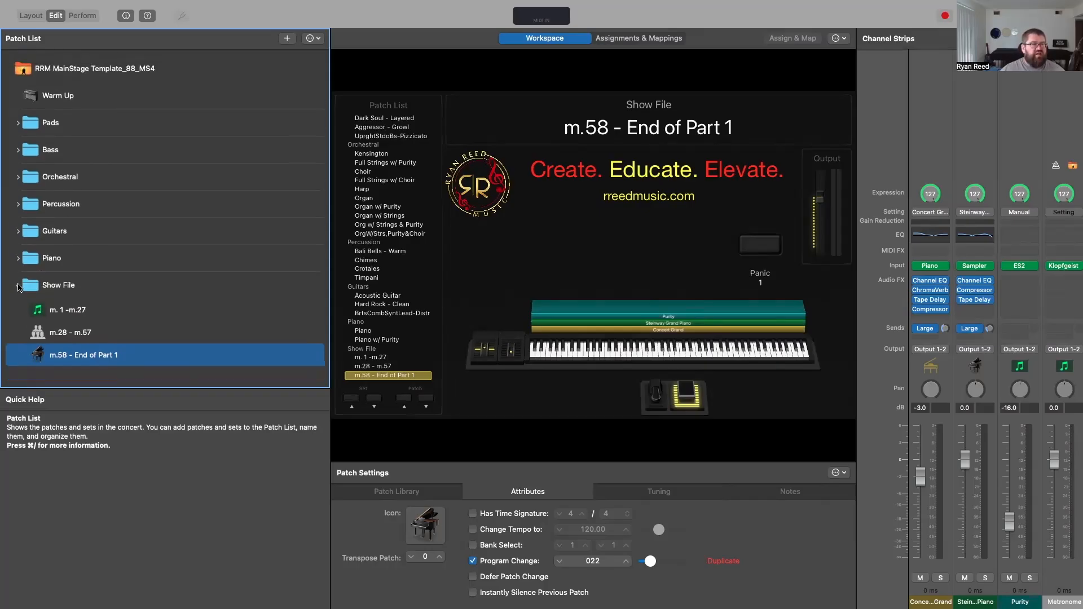
{"action": "left_click", "coordinate": [18, 286]}
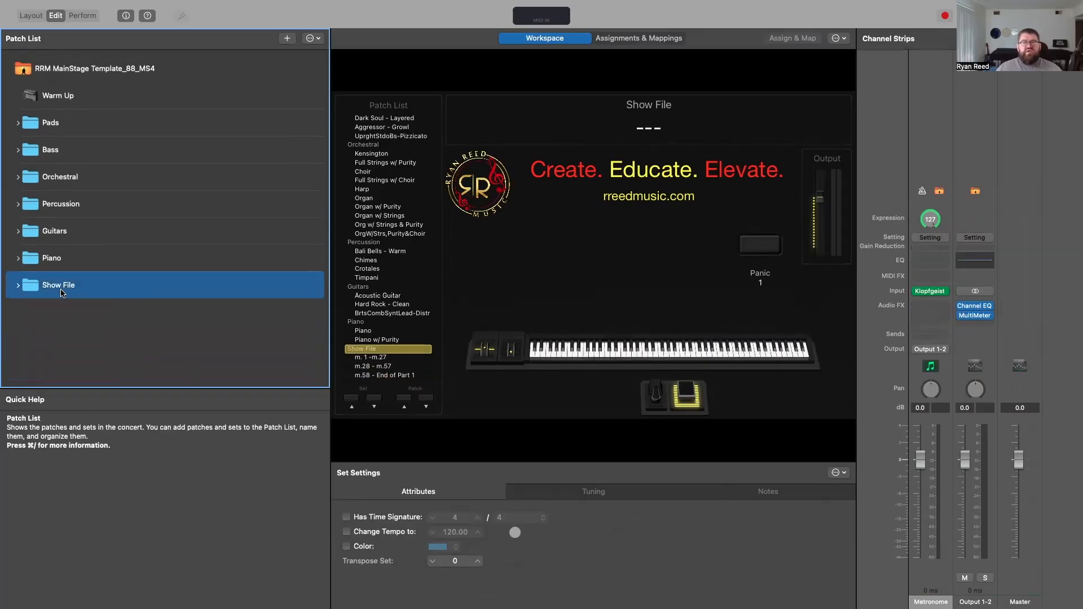